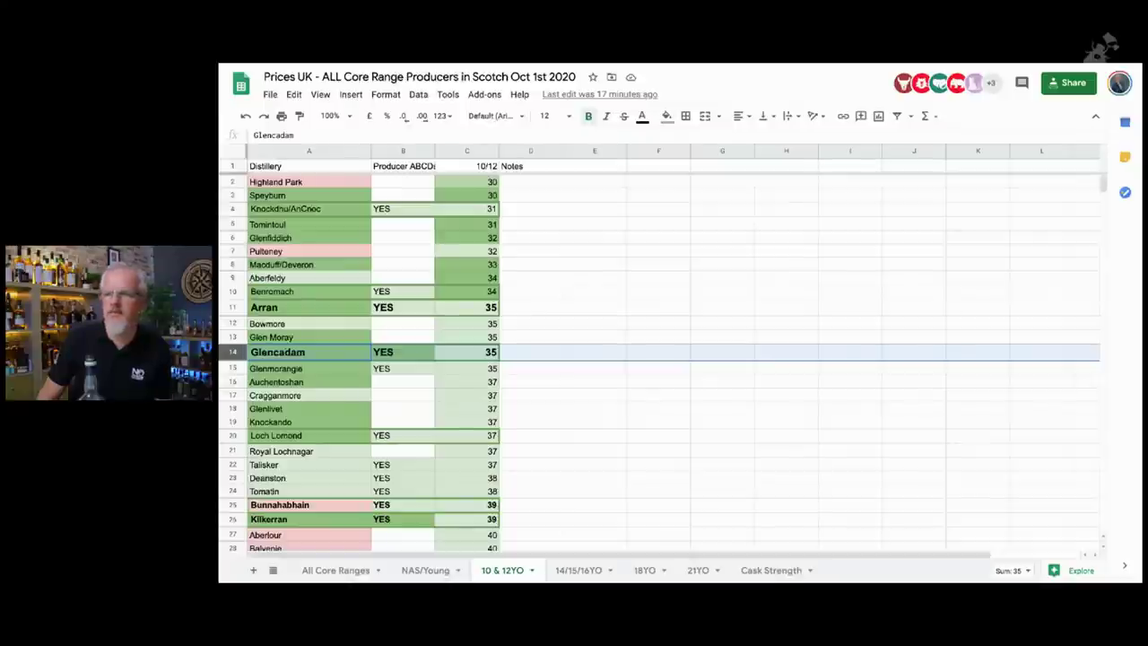
Step: Compare the 10/12-year-old prices and producer ratings of Arran, Kilkerran, Bunnahabhain, Highland Park, Speyburn, Aberfeldy and Macduff/Deveron
left_click(309, 307)
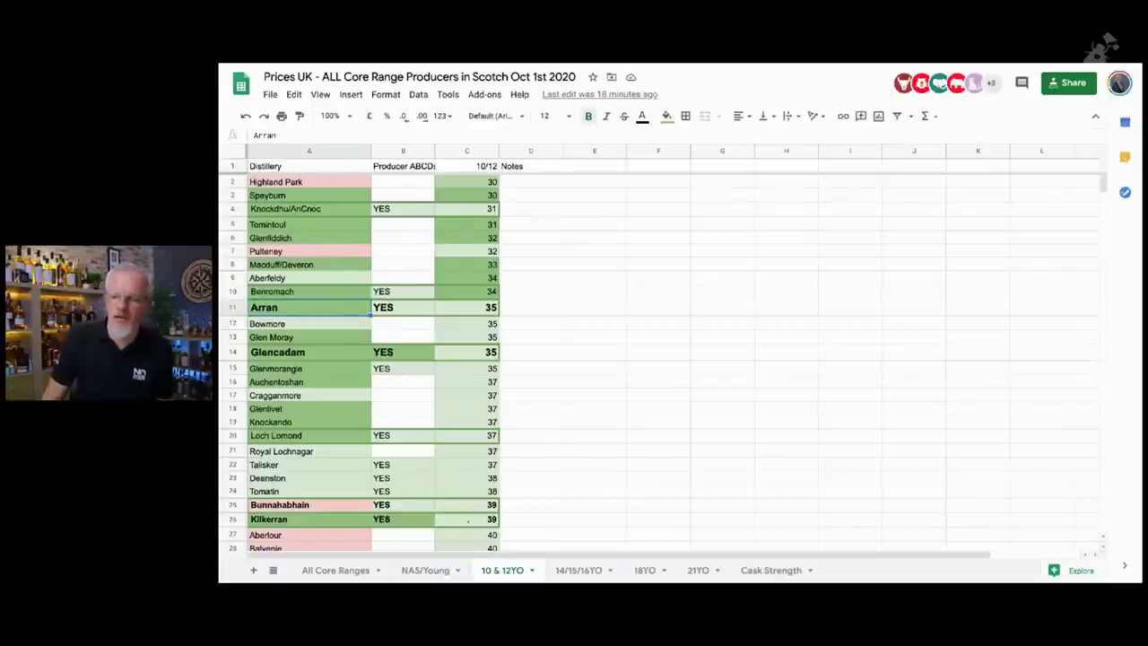
left_click(467, 521)
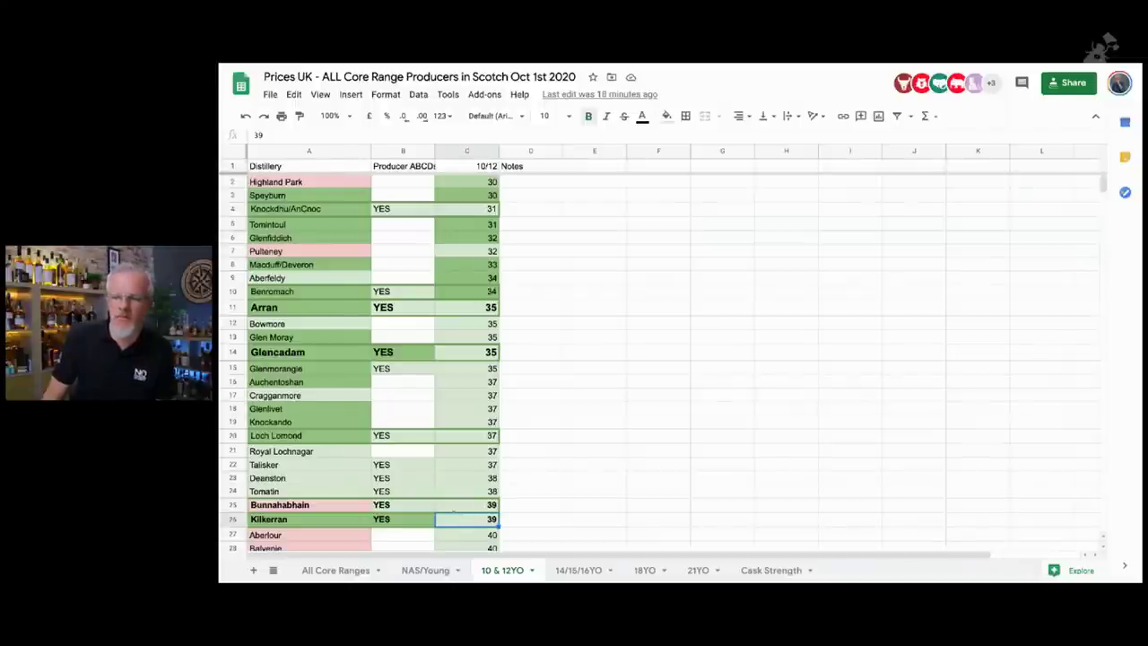
left_click(454, 507)
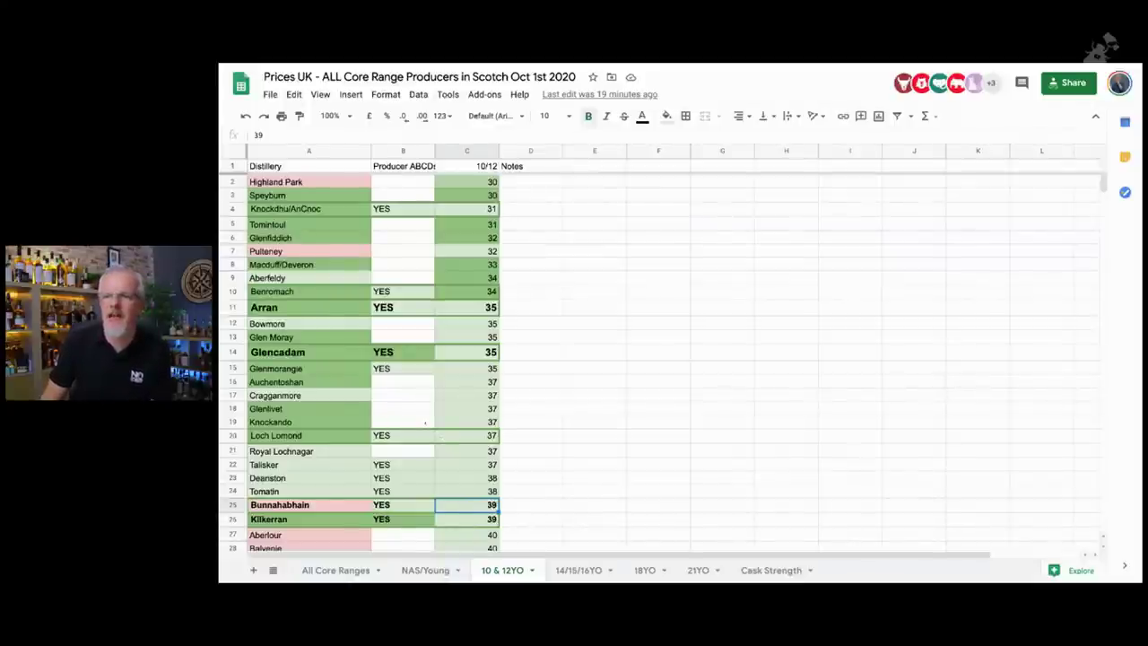
left_click(403, 181)
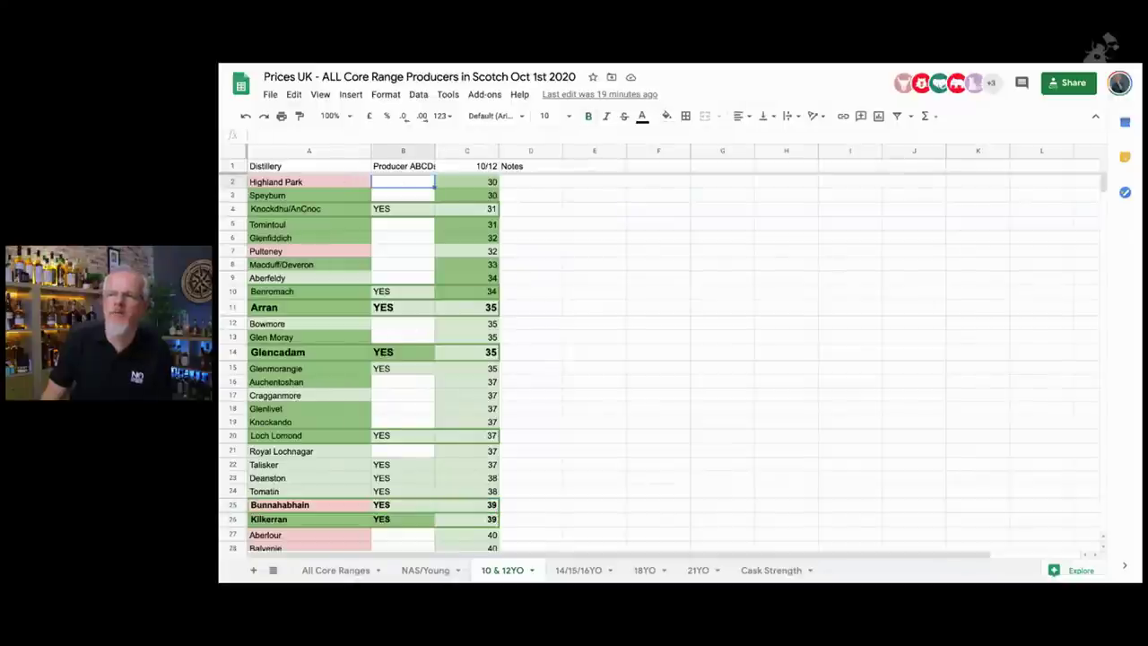
left_click(358, 183)
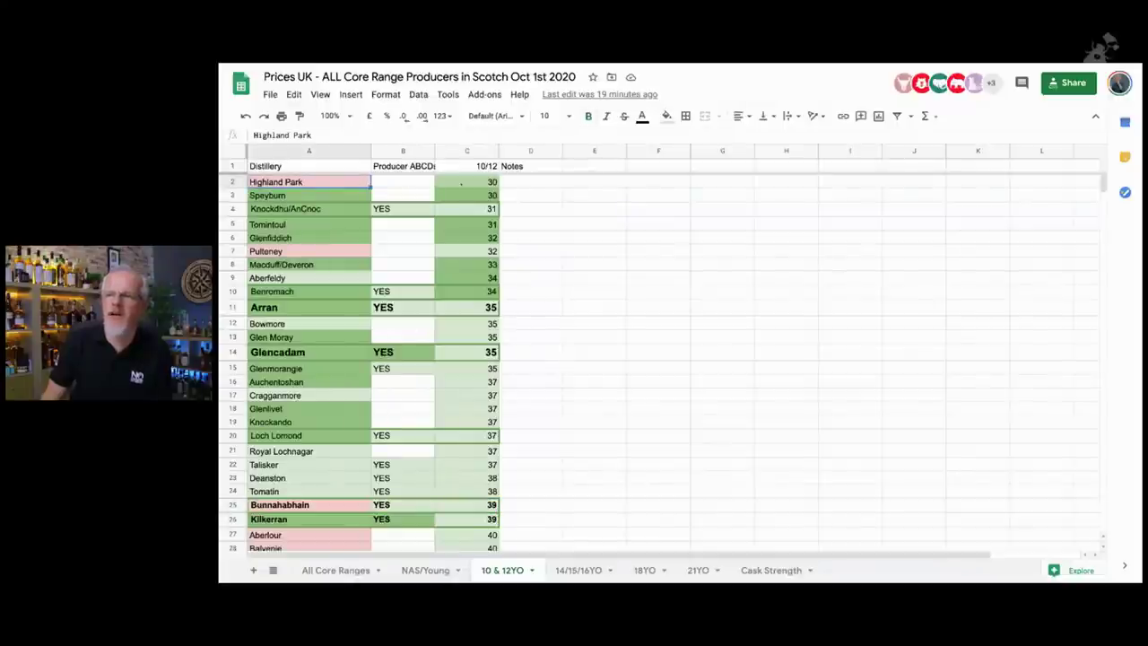
left_click(465, 182)
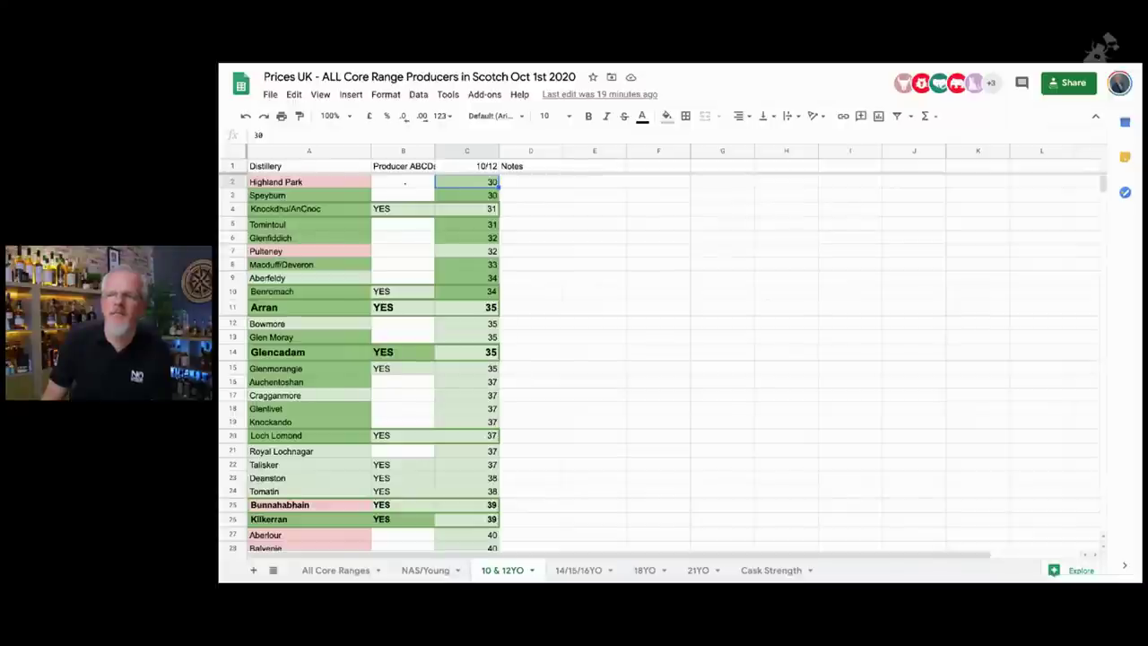
left_click(403, 182)
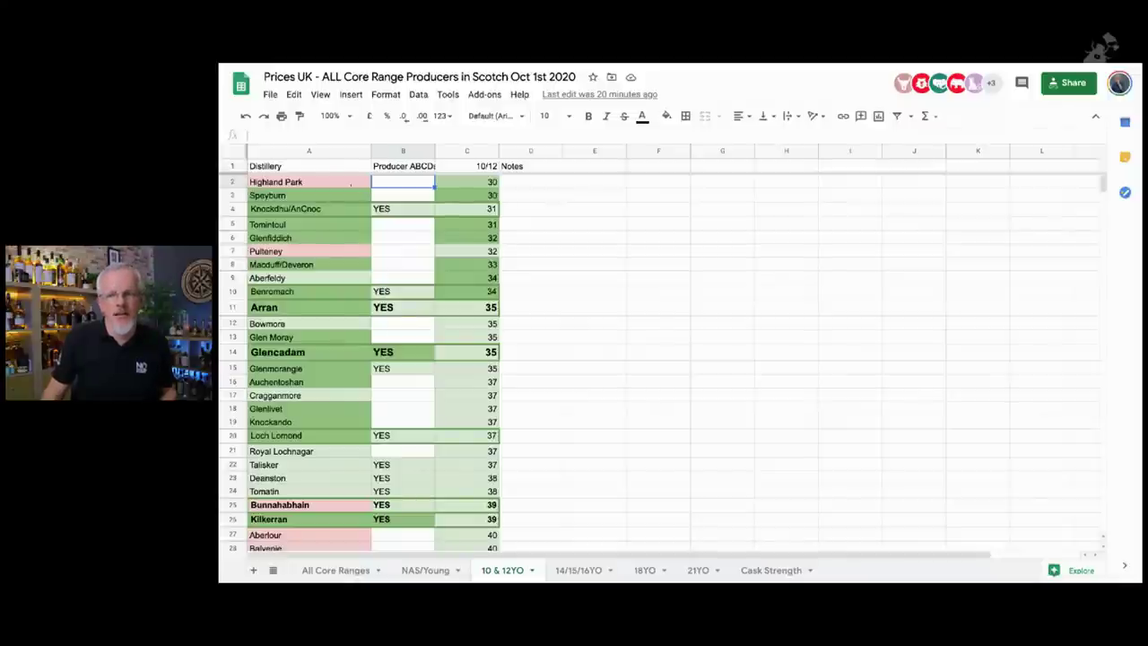
left_click(351, 183)
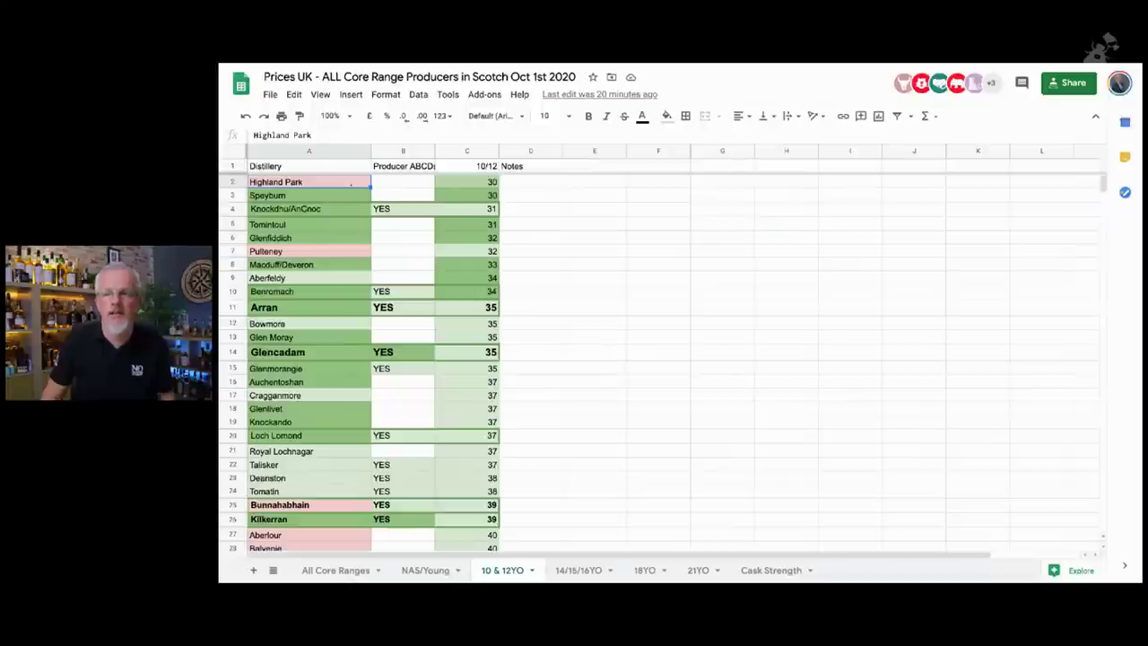
left_click(310, 195)
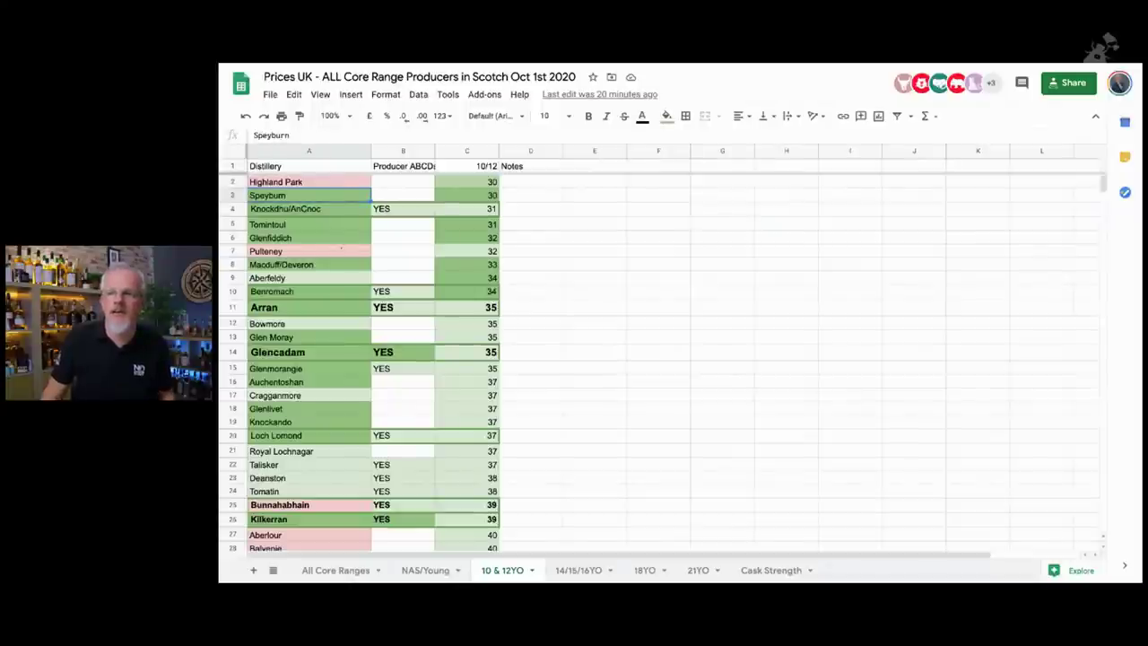
left_click(339, 277)
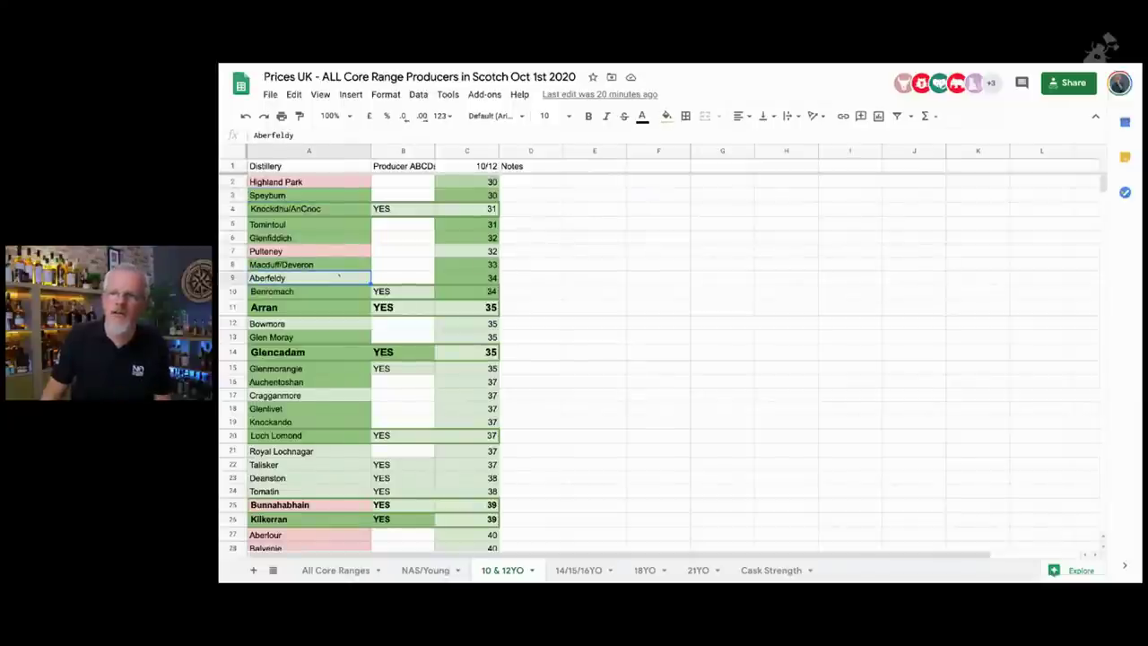
left_click(335, 264)
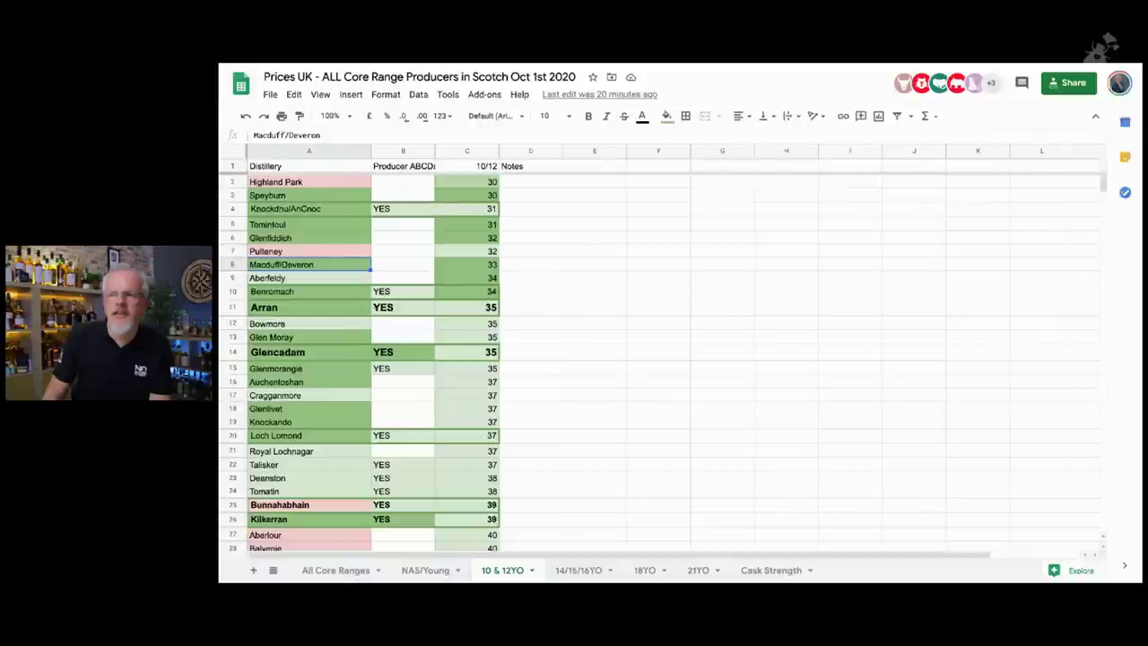
Step: Review the producer ABCD entries for Knockdhu/AnCnoc, Arran, Benromach, Loch Lomond, Talisker, Deanston, Tomatin and Bunnahabhain in the 10 & 12YO sheet
left_click(402, 208)
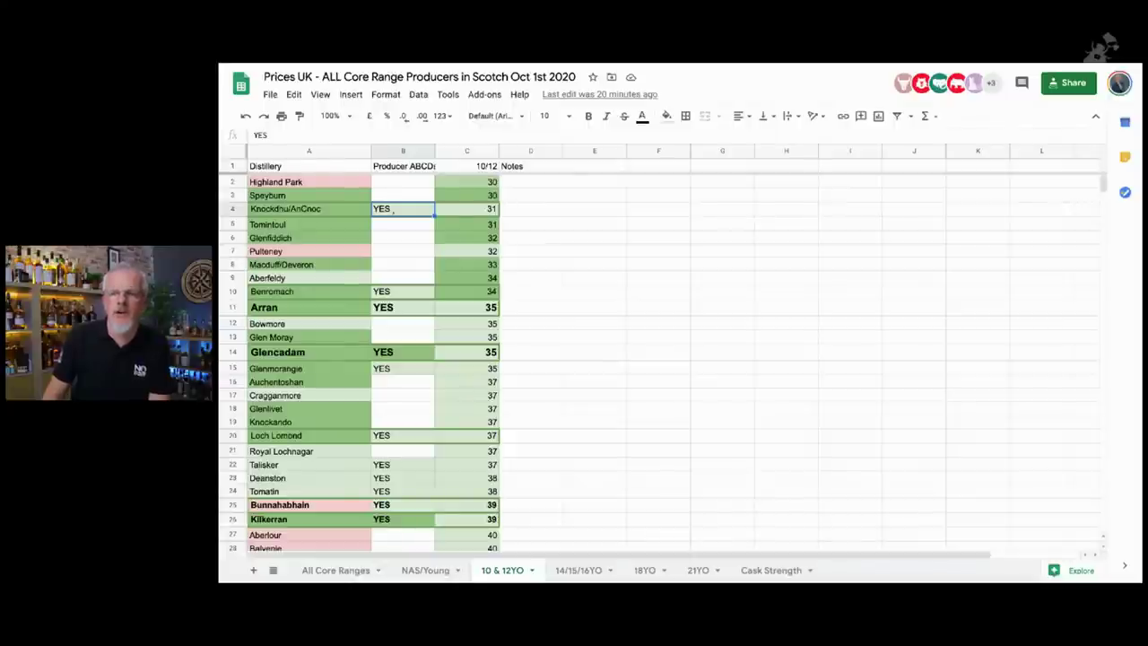
left_click(404, 305)
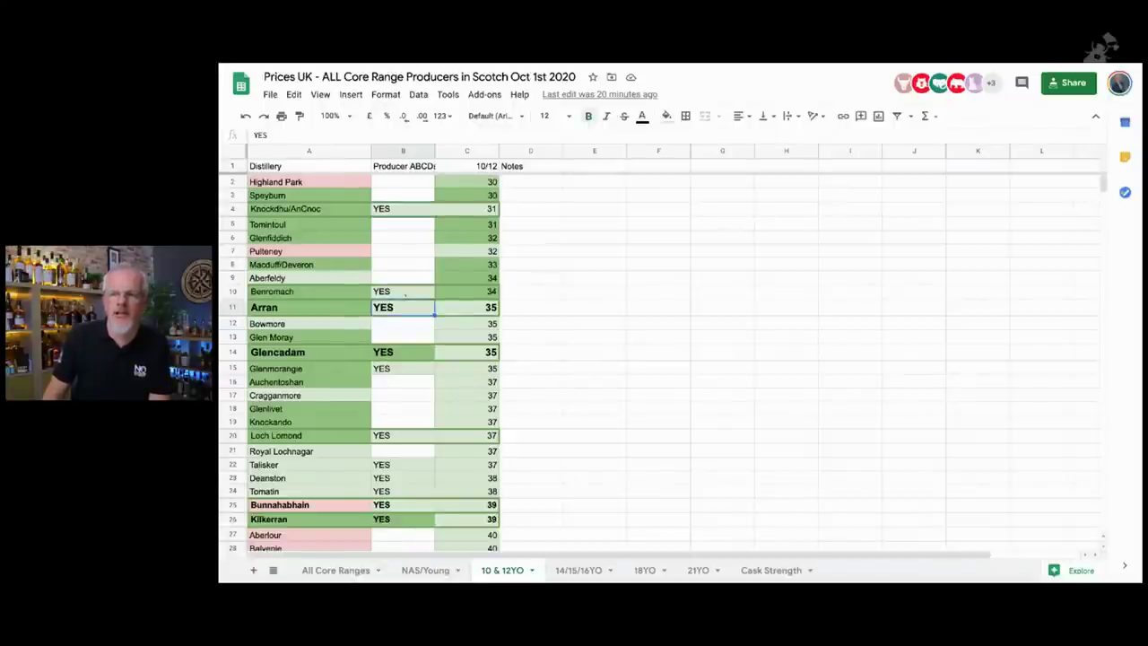
left_click(405, 292)
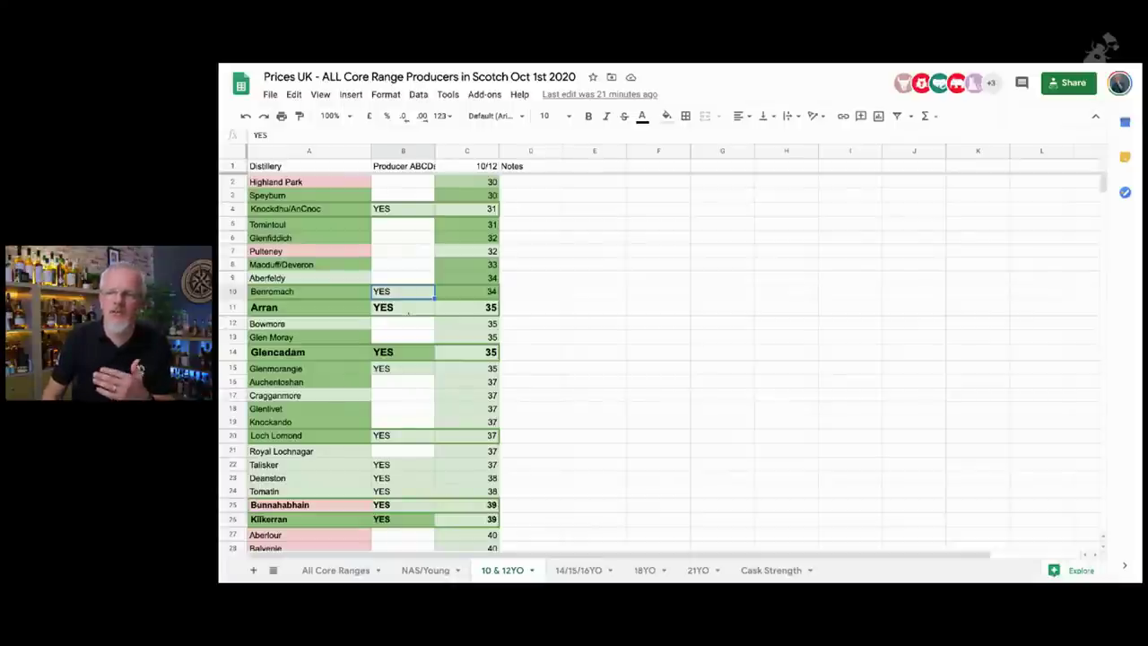
scroll(407, 336, "down", 4)
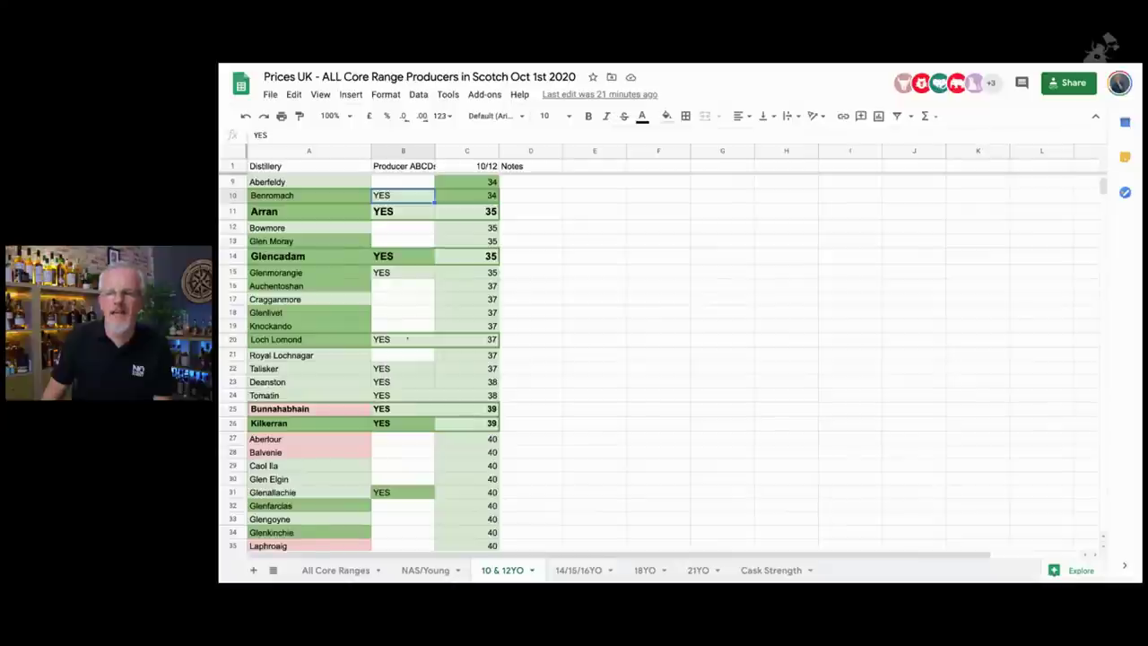
left_click(407, 339)
left_click(405, 367)
left_click(405, 381)
left_click(405, 395)
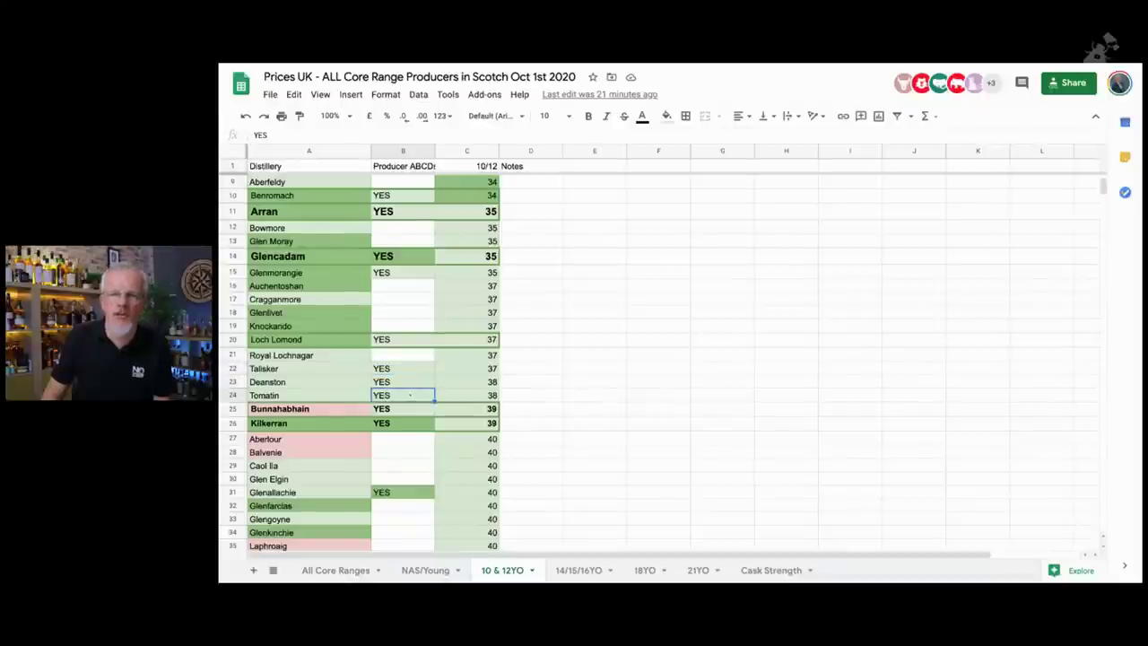
left_click(406, 408)
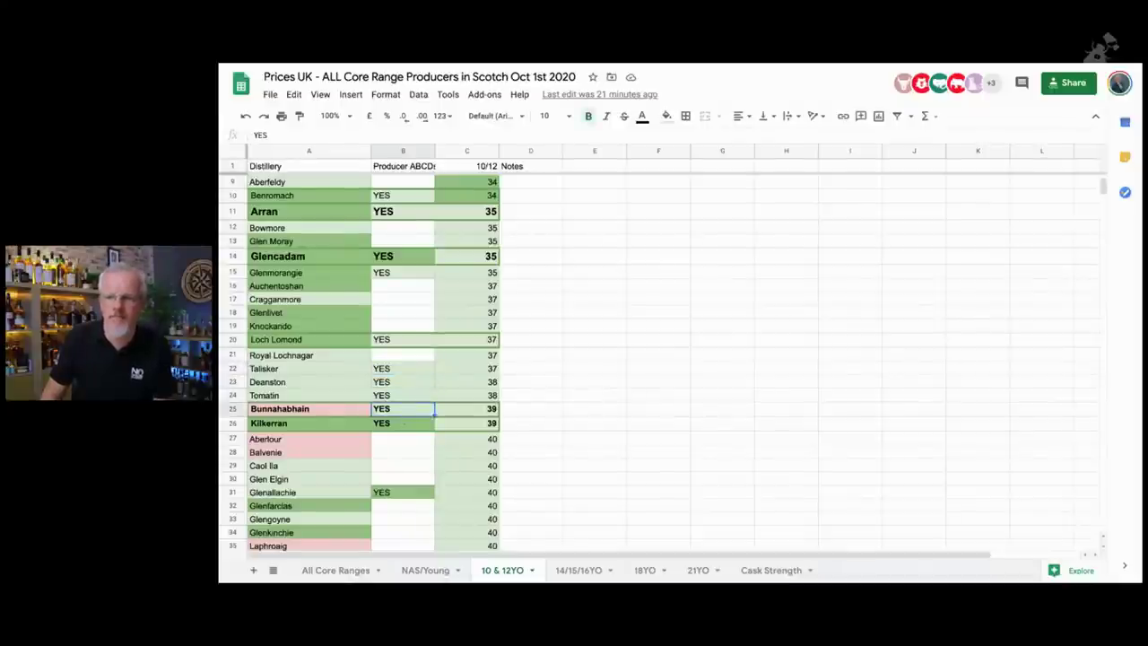
Step: Examine the expensive end of the 10 & 12YO list down to Edradour, and compare it with Loch Lomond's and Knockdhu/AnCnoc's prices
scroll(404, 423, "down", 7)
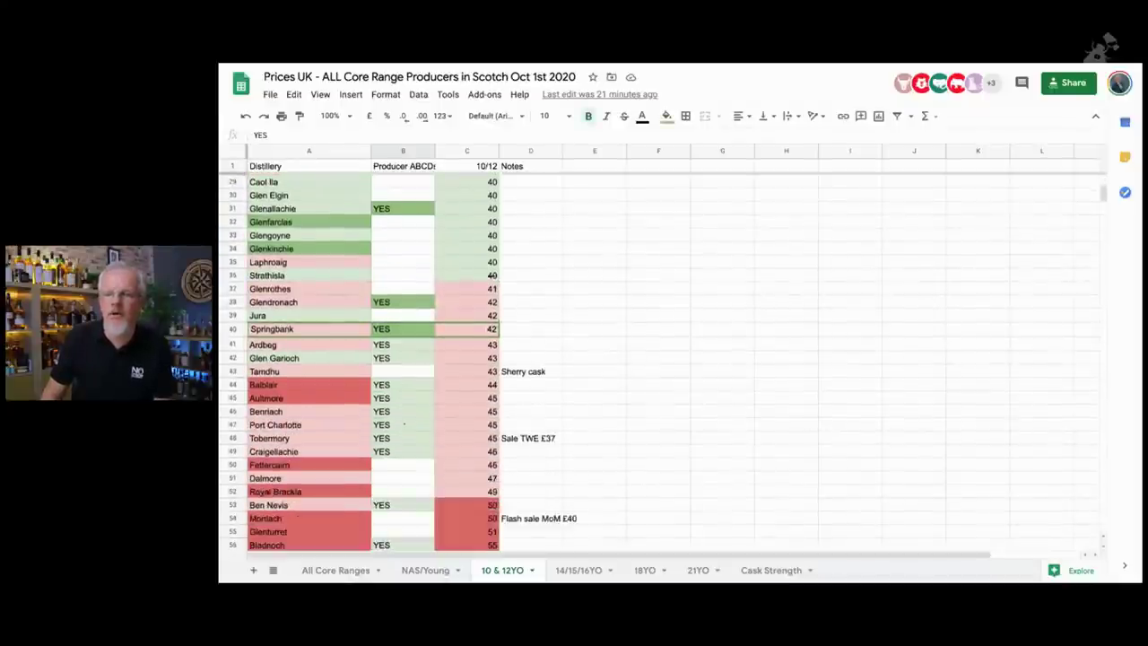
scroll(405, 424, "down", 3)
scroll(404, 424, "up", 1)
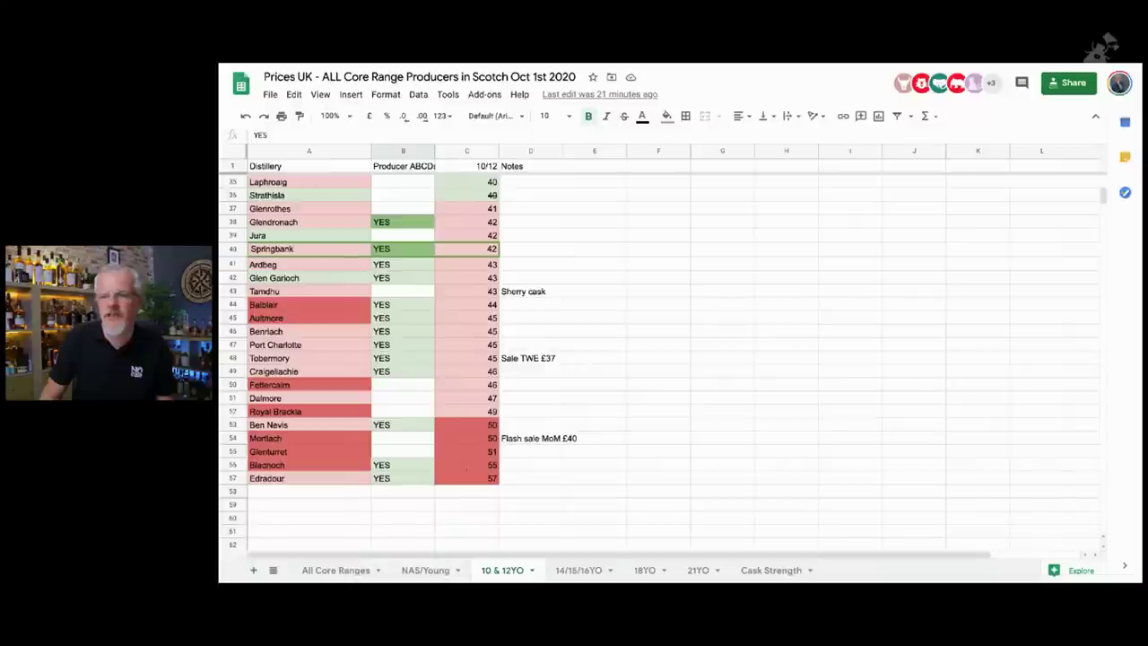
left_click(466, 478)
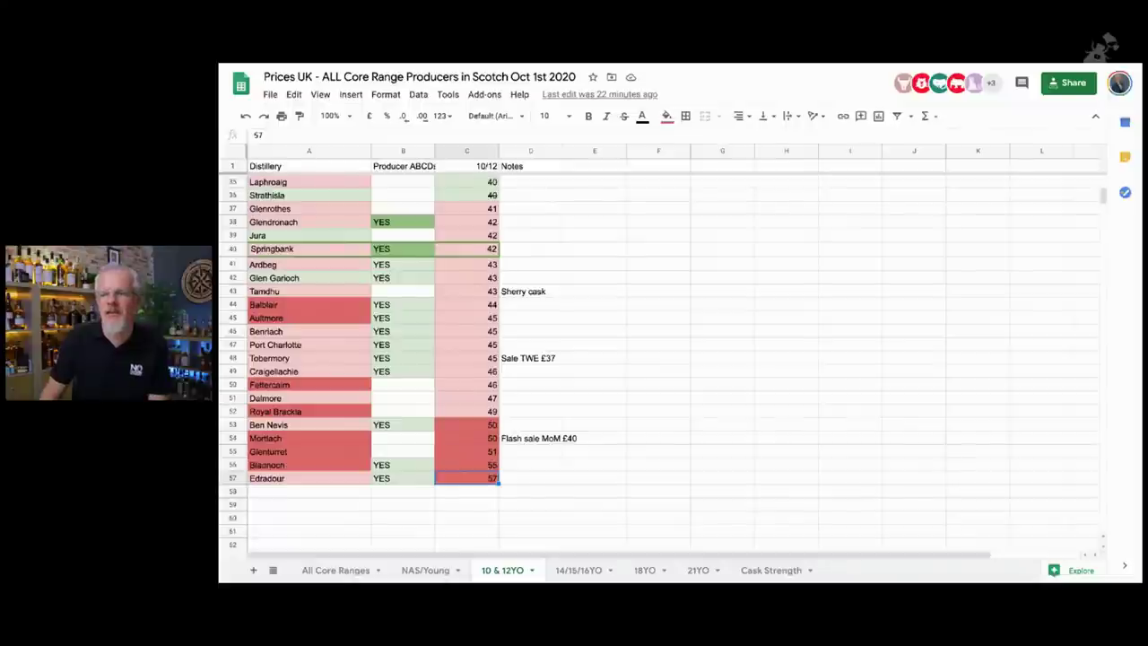
scroll(359, 359, "up", 2)
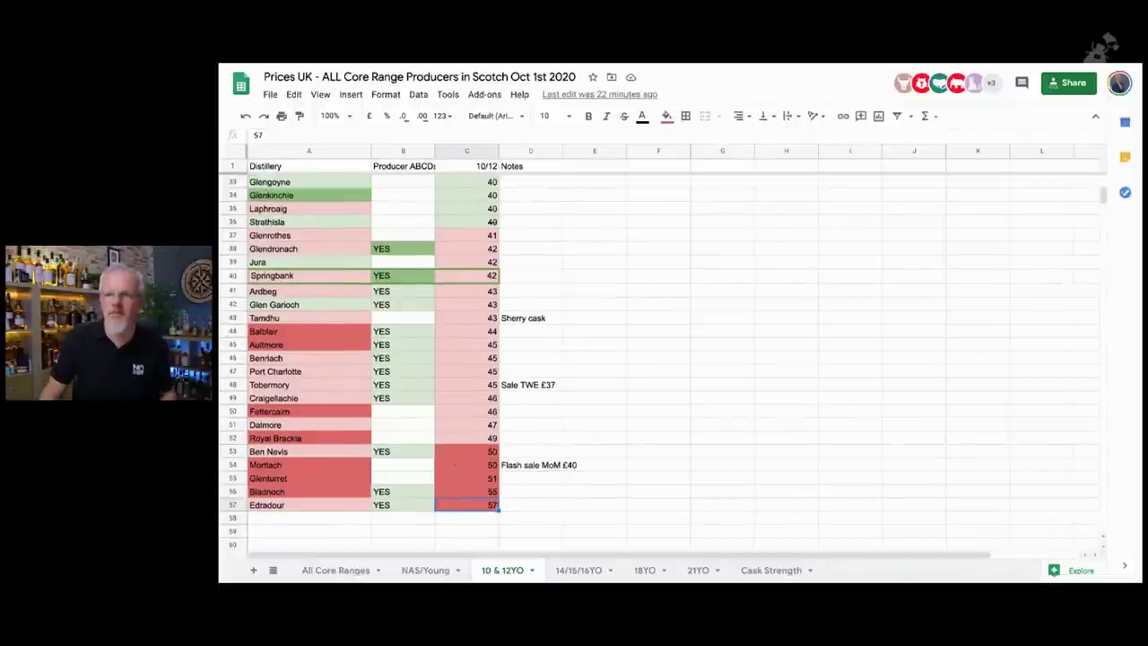
scroll(359, 358, "up", 1)
scroll(359, 359, "up", 10)
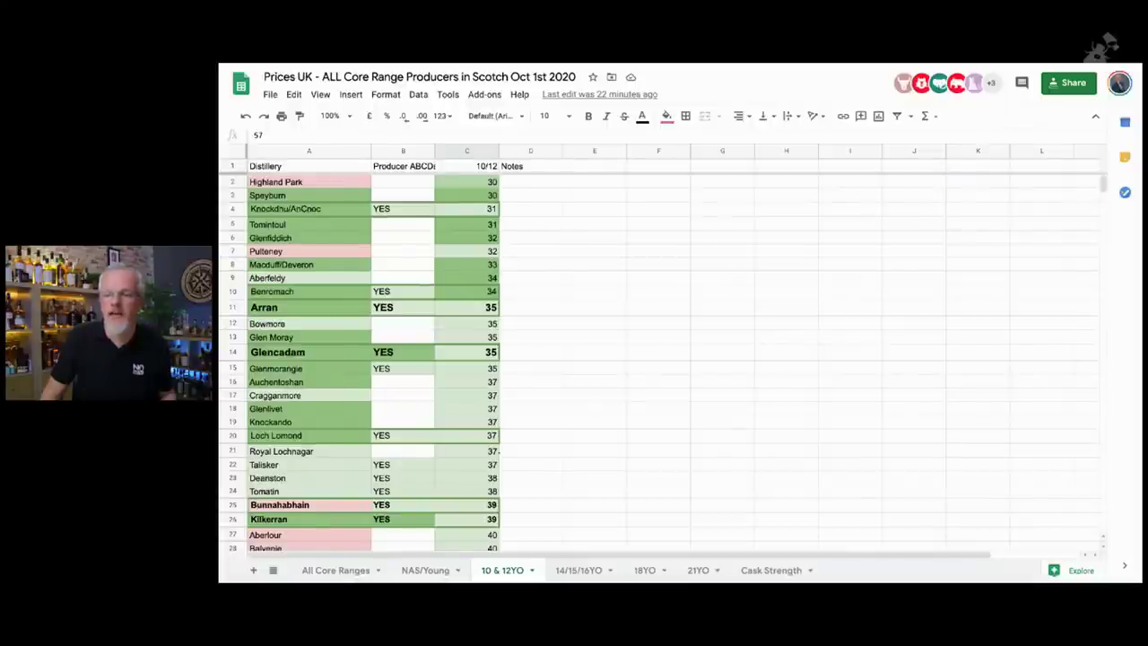
left_click(466, 437)
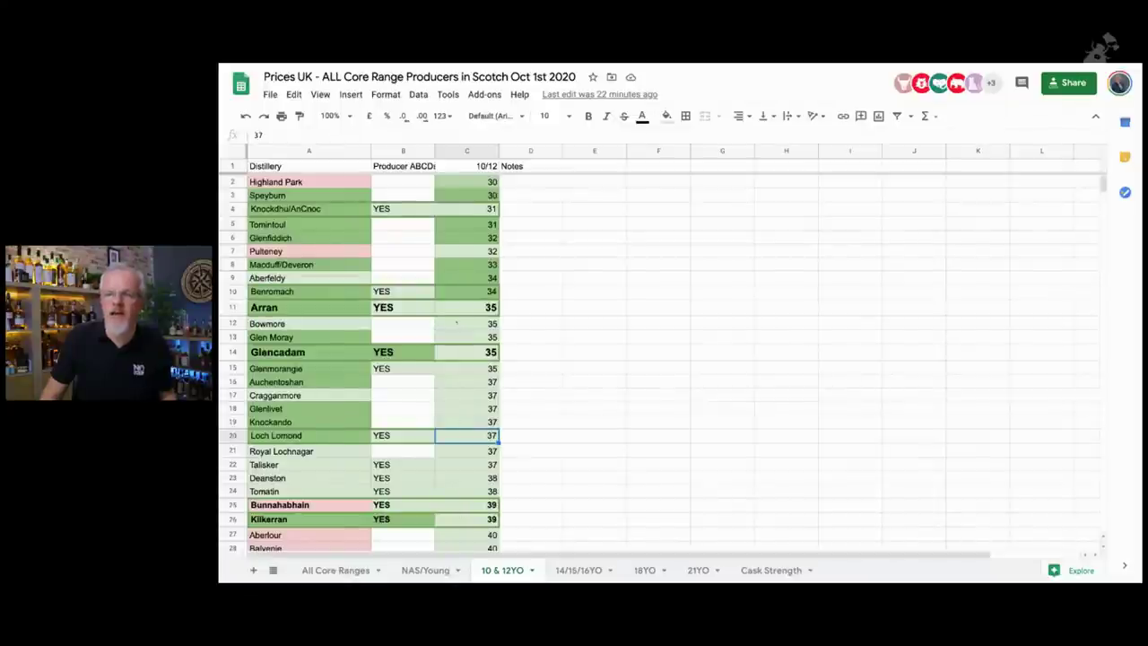
left_click(447, 209)
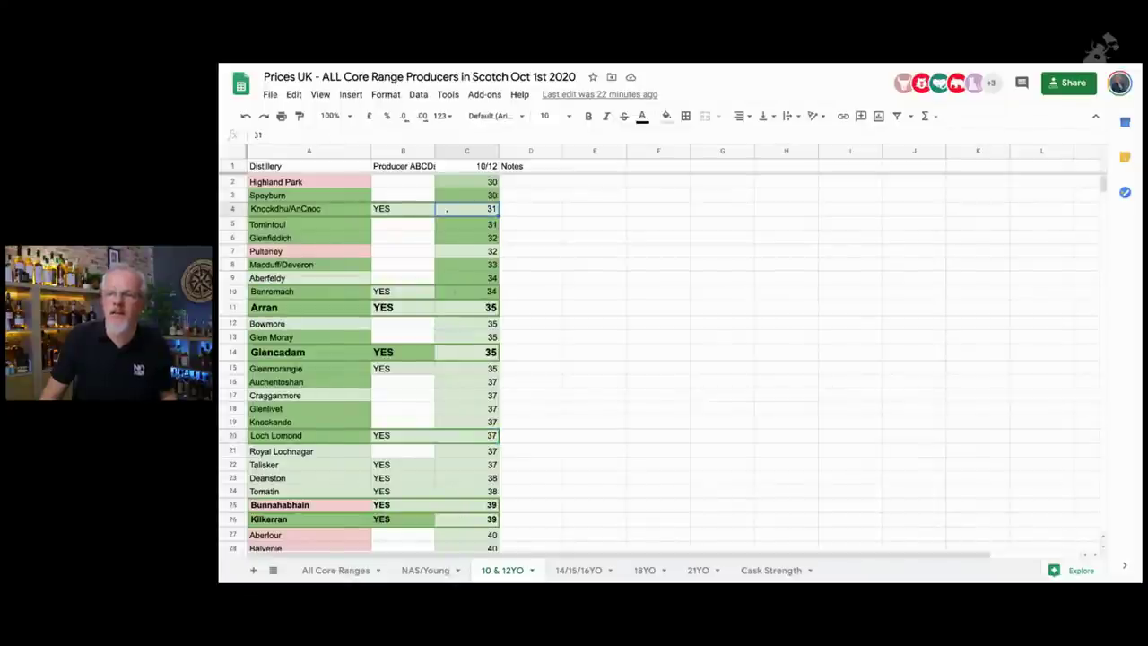
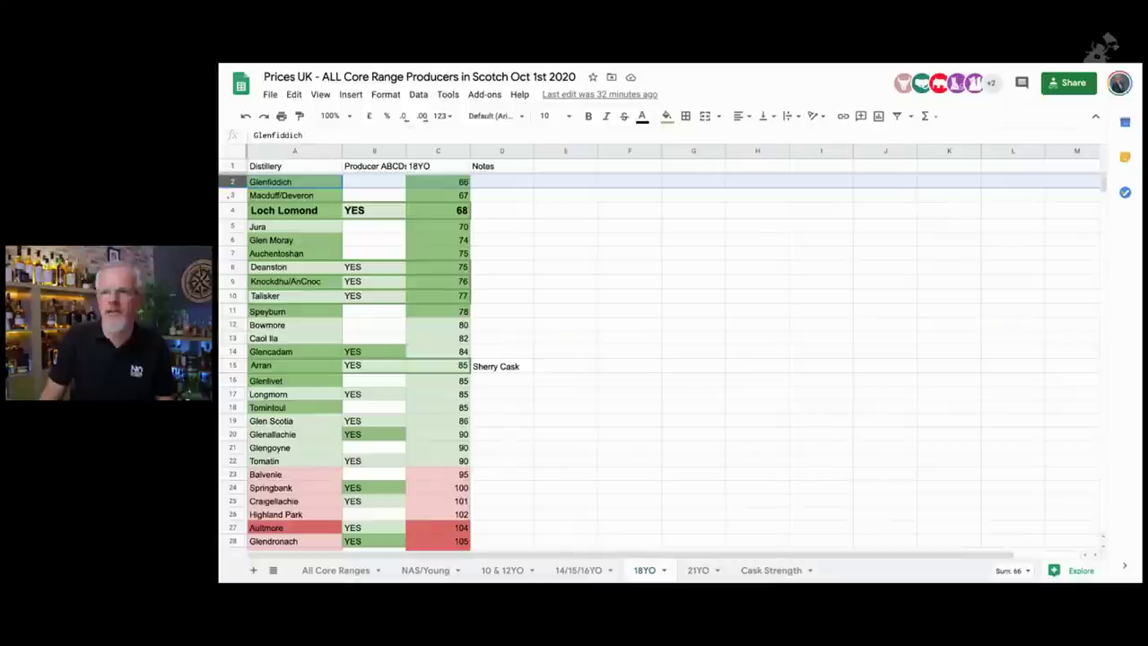
Step: Examine the 18YO list from Macduff/Deveron to Laphroaig, checking Loch Lomond, Deanston, Knockdhu/AnCnoc, Talisker and Arran with its note
left_click(282, 195)
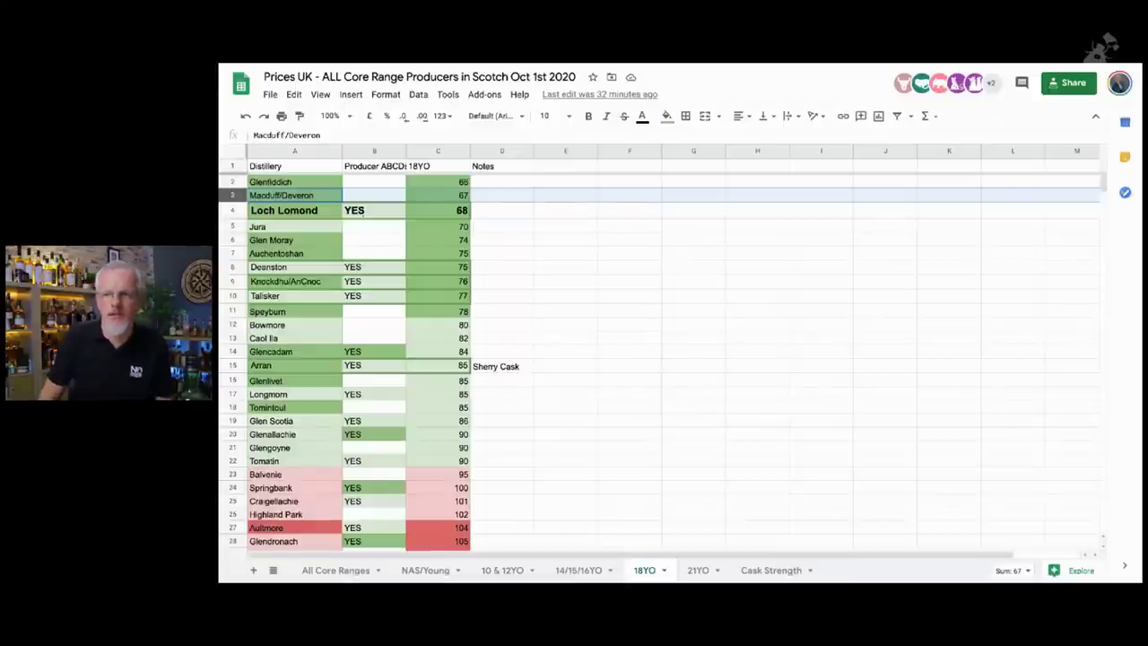
left_click(284, 210)
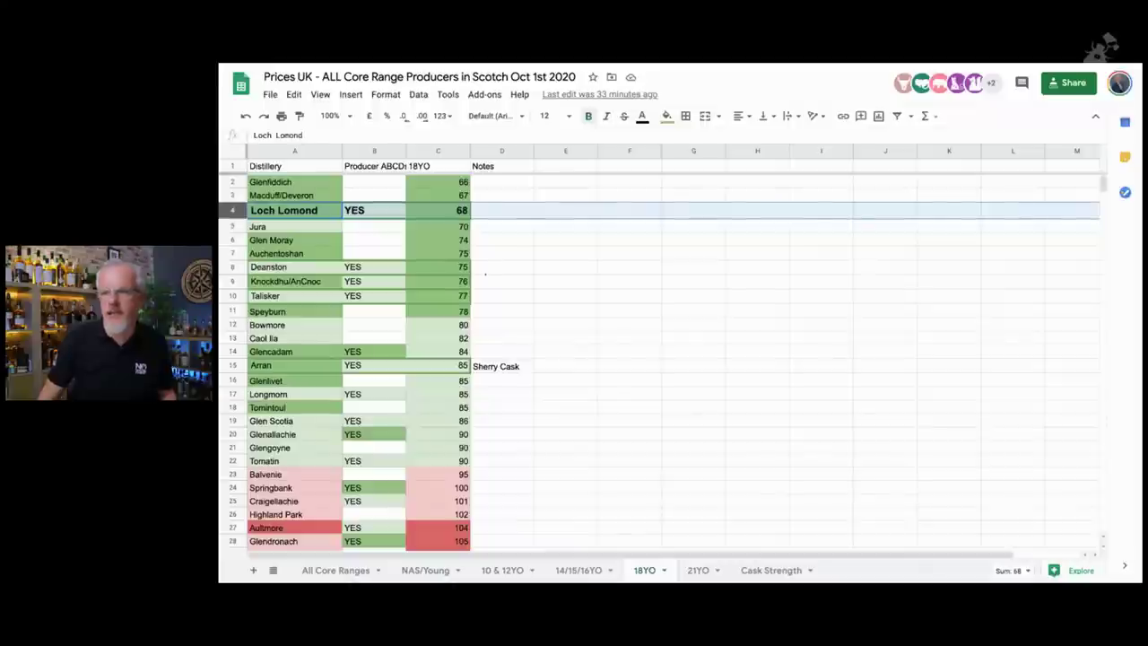
left_click(420, 266)
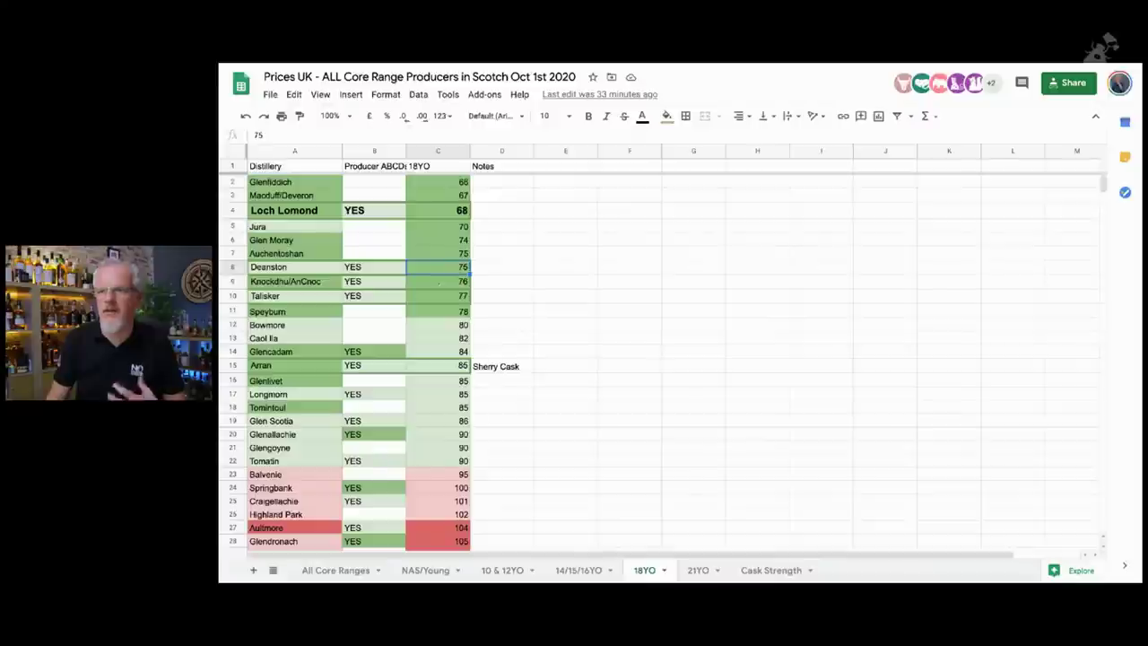
left_click(436, 283)
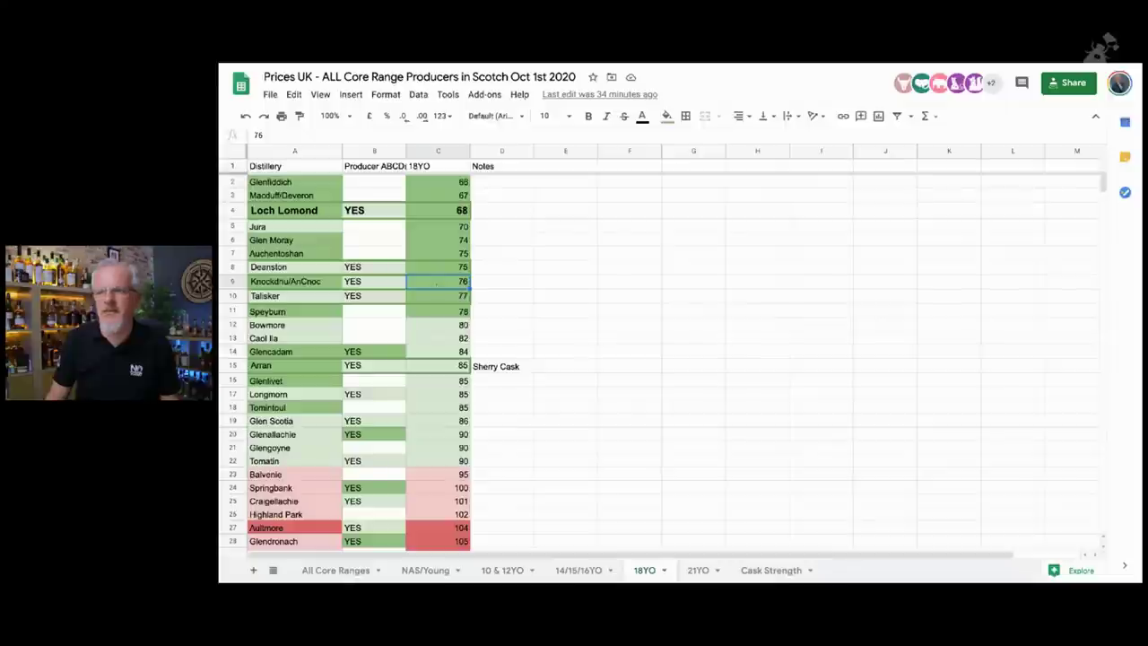
left_click(433, 297)
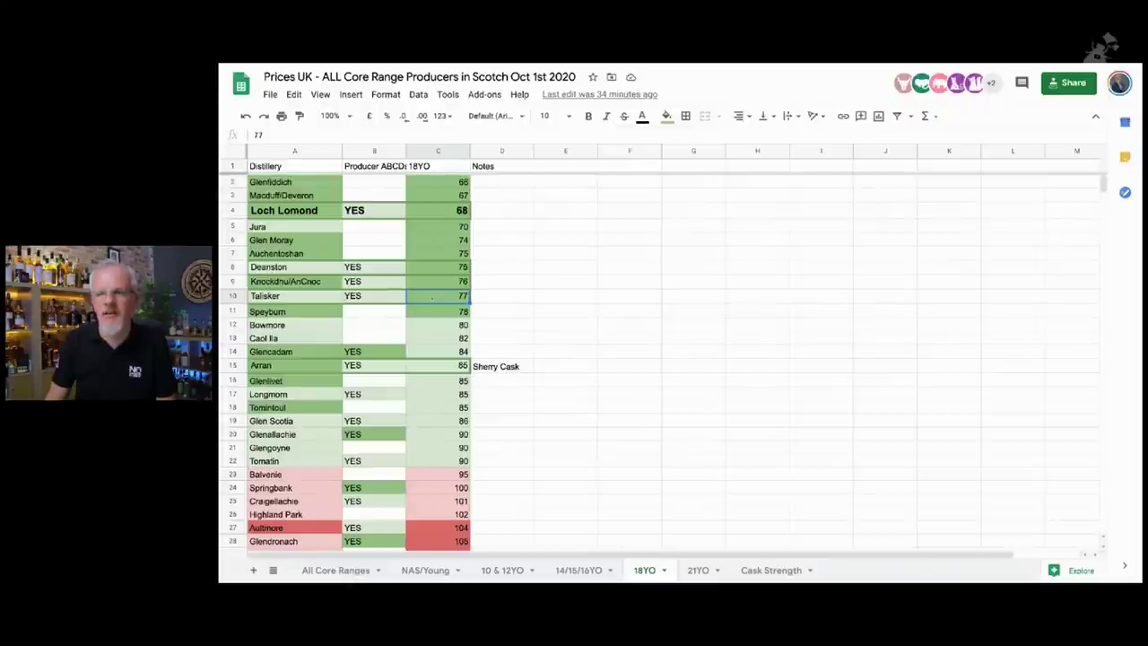
left_click(438, 366)
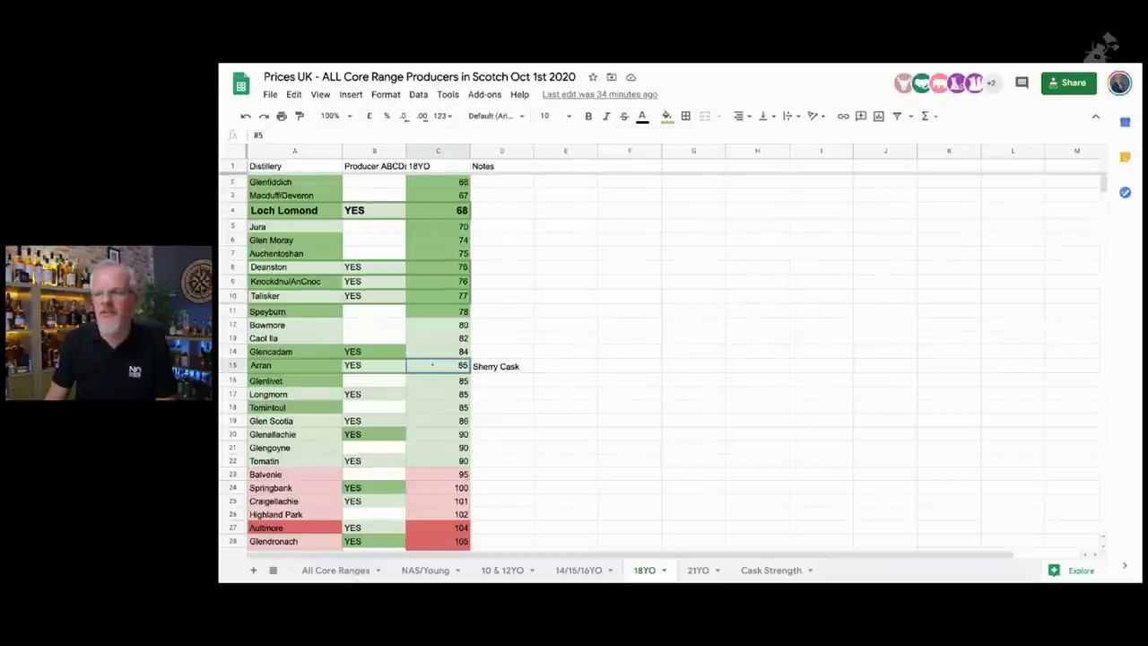
left_click(501, 366)
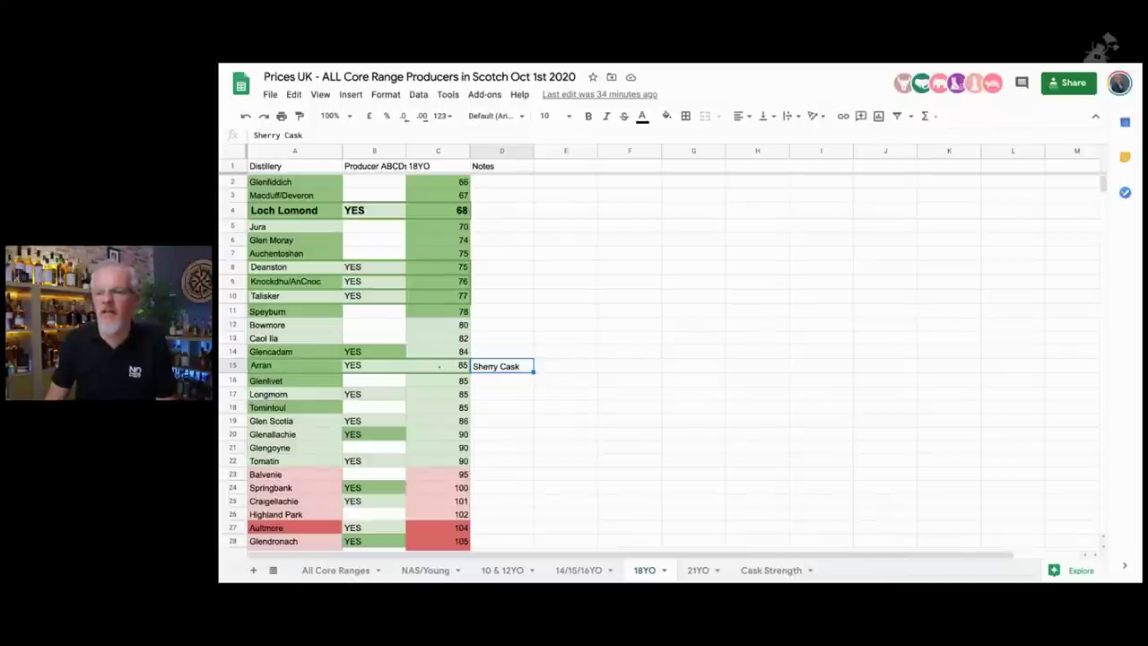
scroll(440, 367, "down", 1)
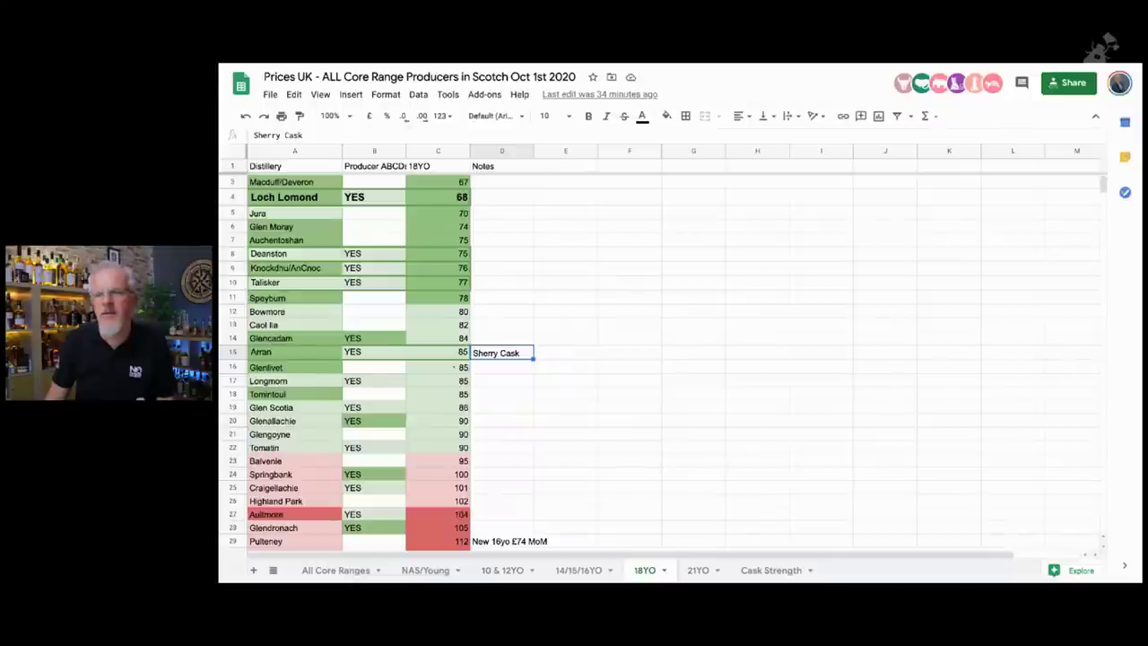
scroll(660, 363, "down", 2)
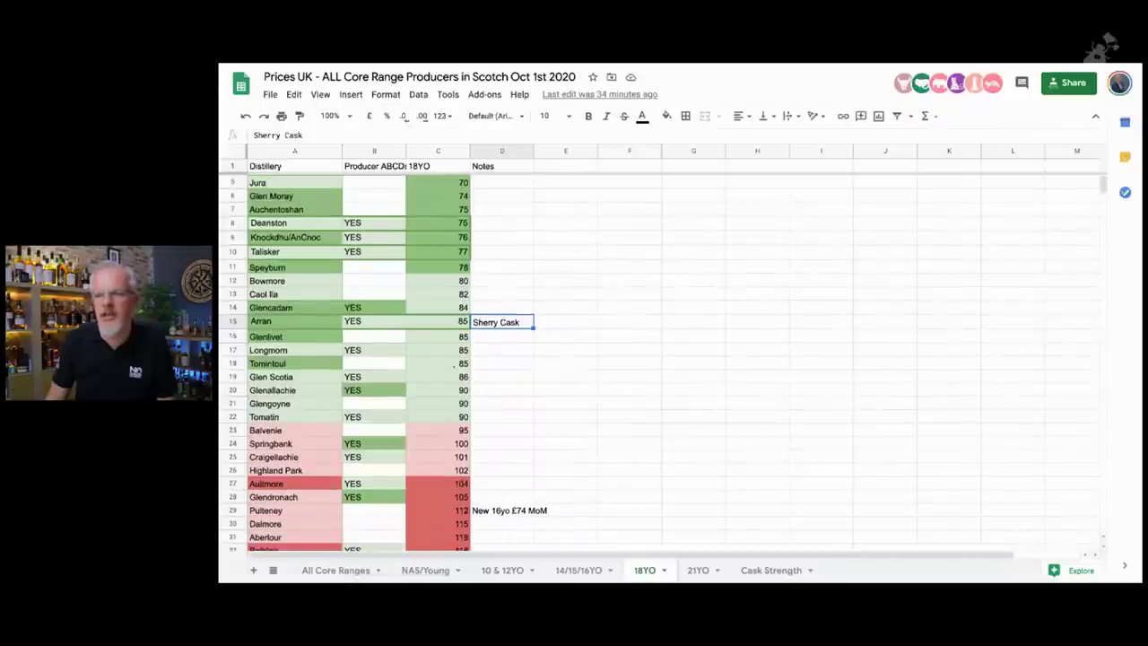
scroll(455, 364, "down", 3)
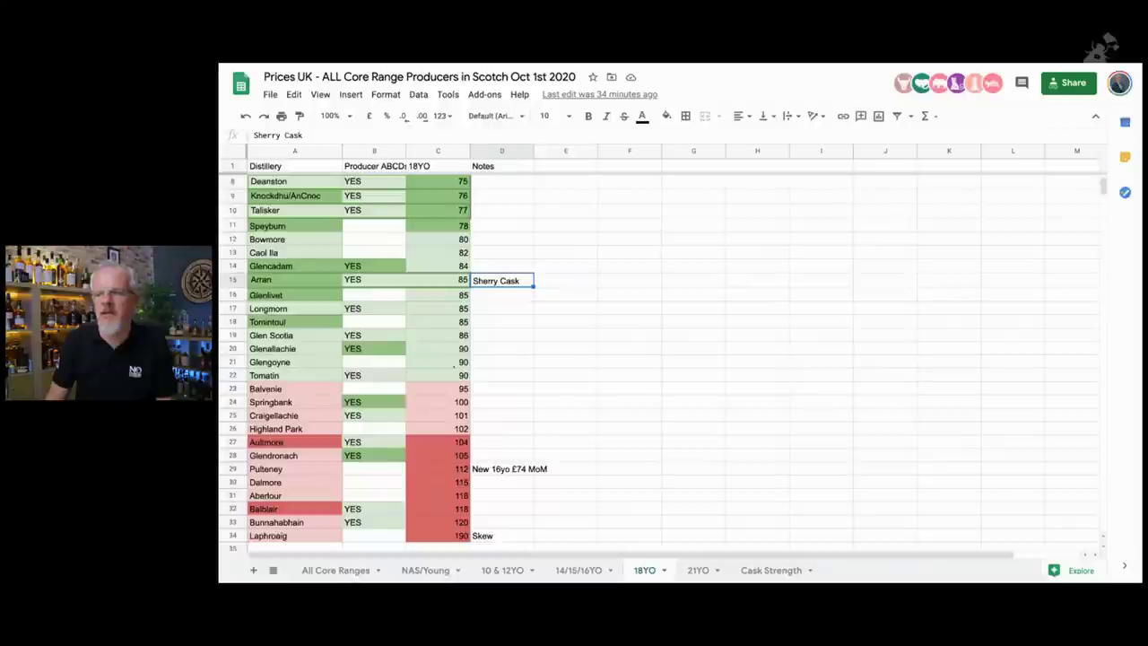
Step: Examine the expensive end of the 18YO list, checking Pulteney with its 16yo note and Laphroaig's price
scroll(455, 364, "down", 2)
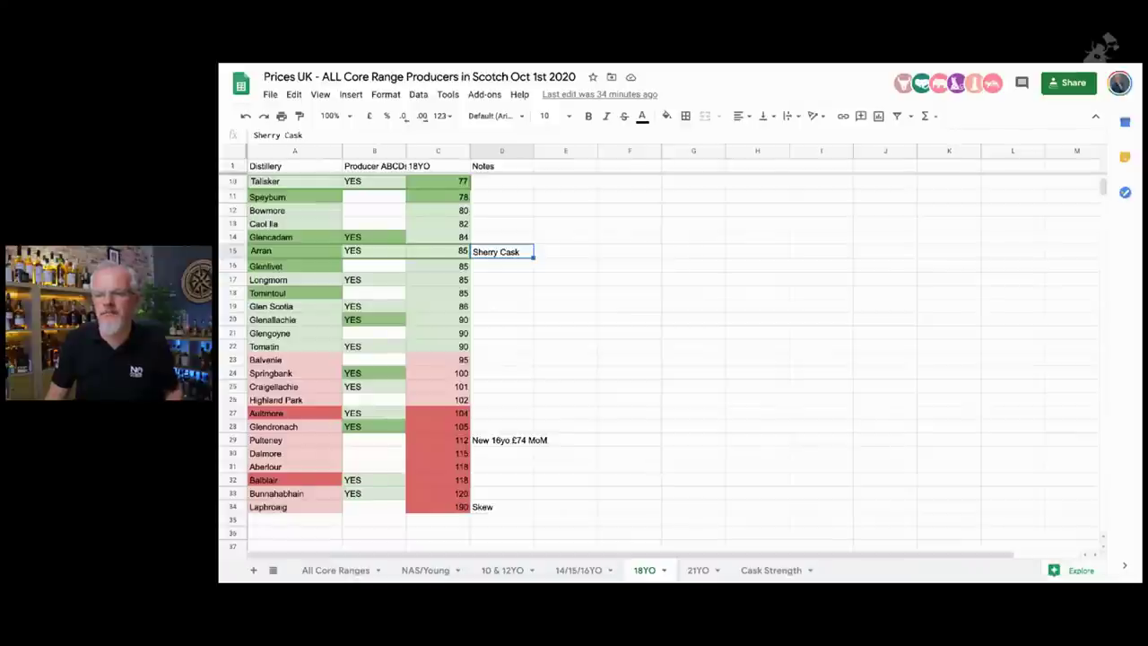
left_click(301, 440)
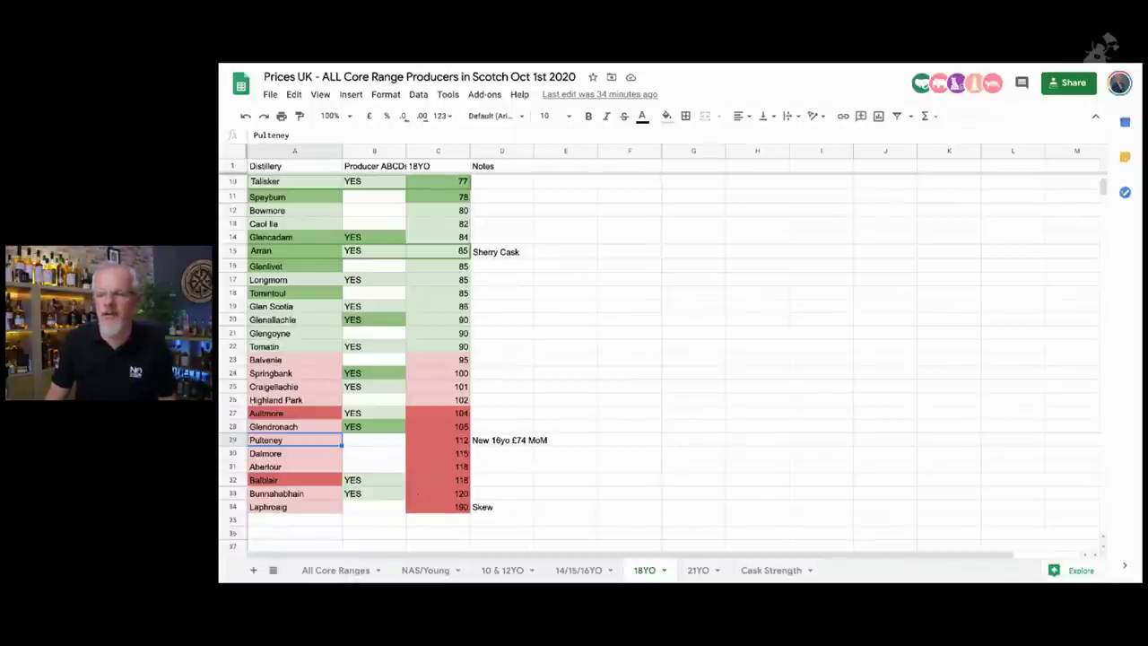
left_click(438, 507)
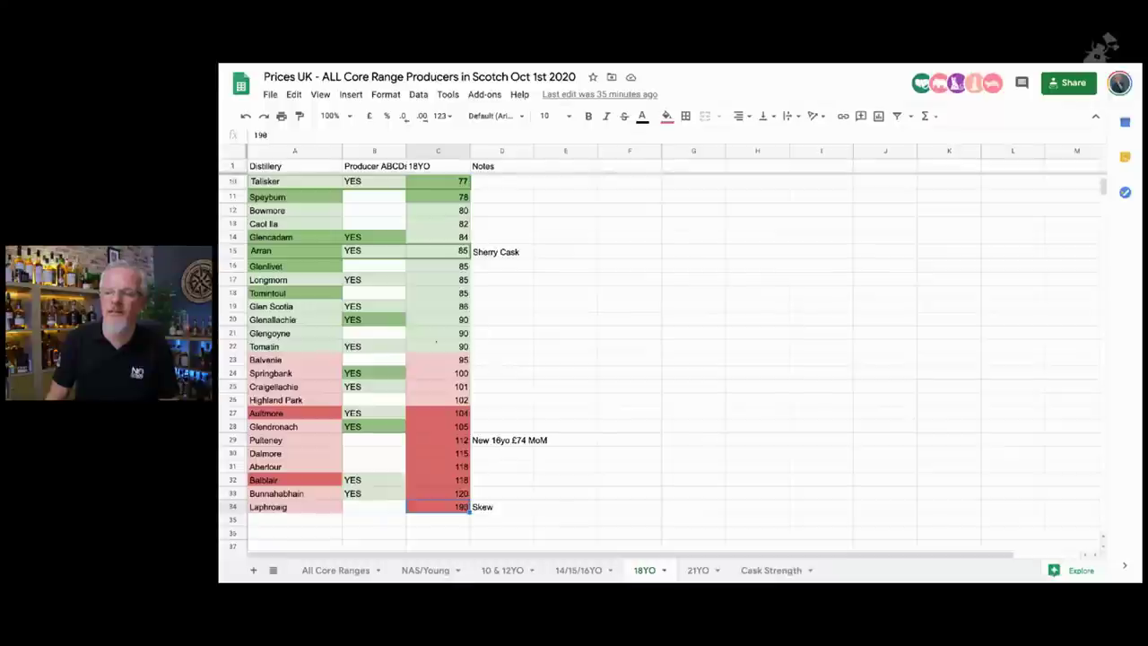
Step: Compare the 18YO prices of Glenallachie, Glengoyne, Tomatin and Glen Scotia, then return to the cheapest entries of the list
left_click_drag(438, 320, 430, 353)
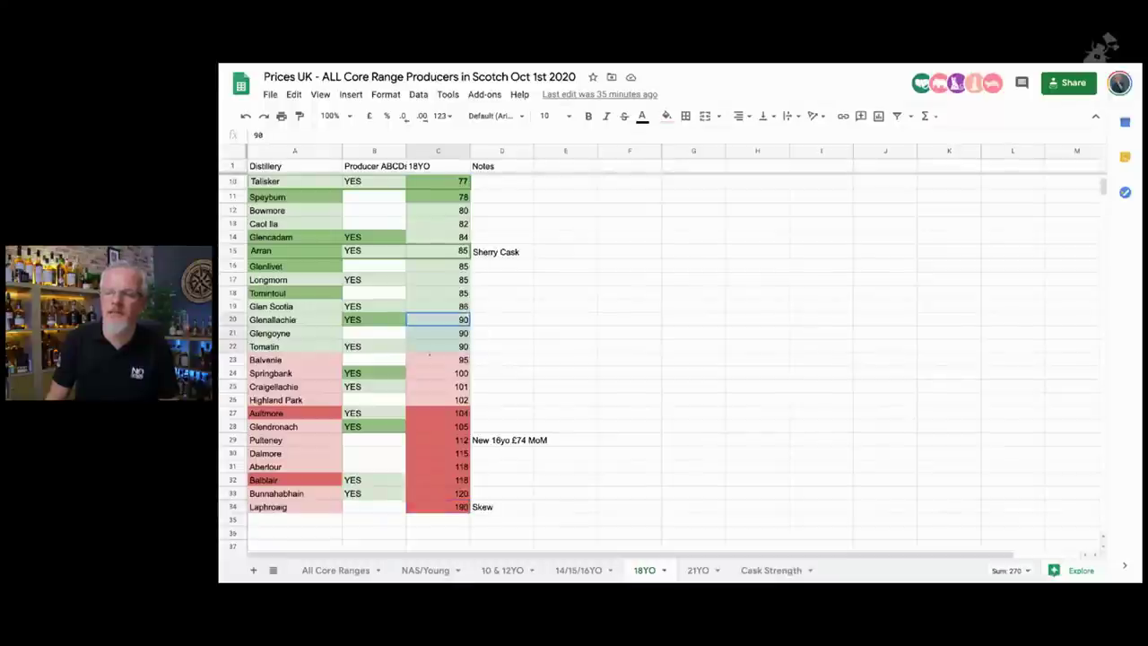
left_click(489, 335)
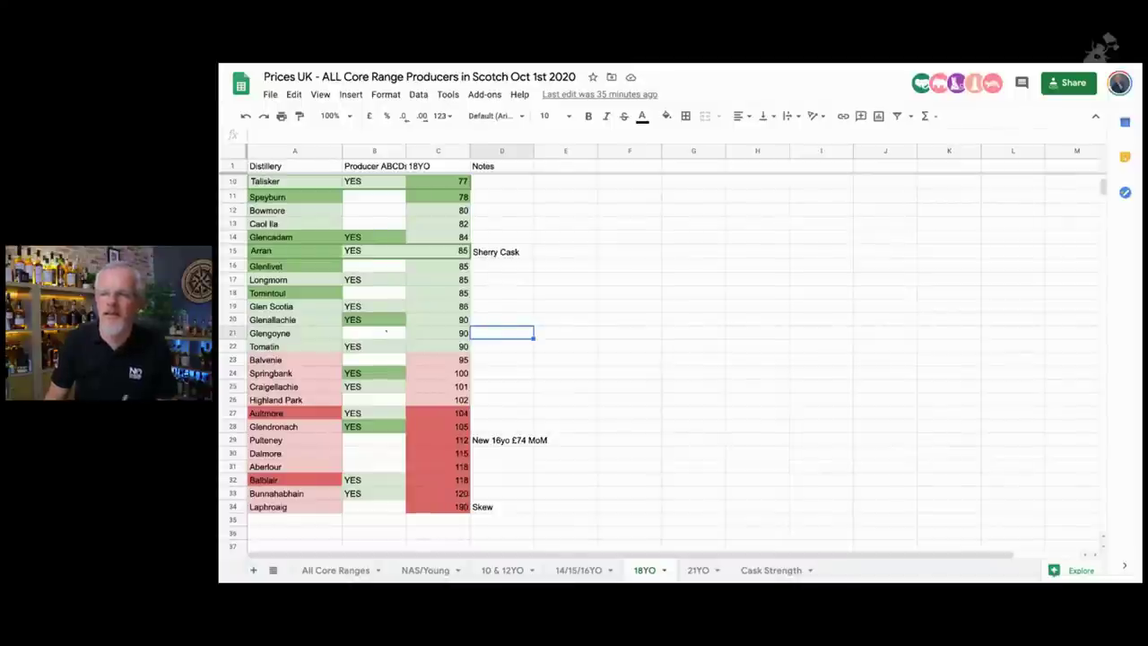
left_click(424, 333)
left_click(430, 323)
left_click(429, 346)
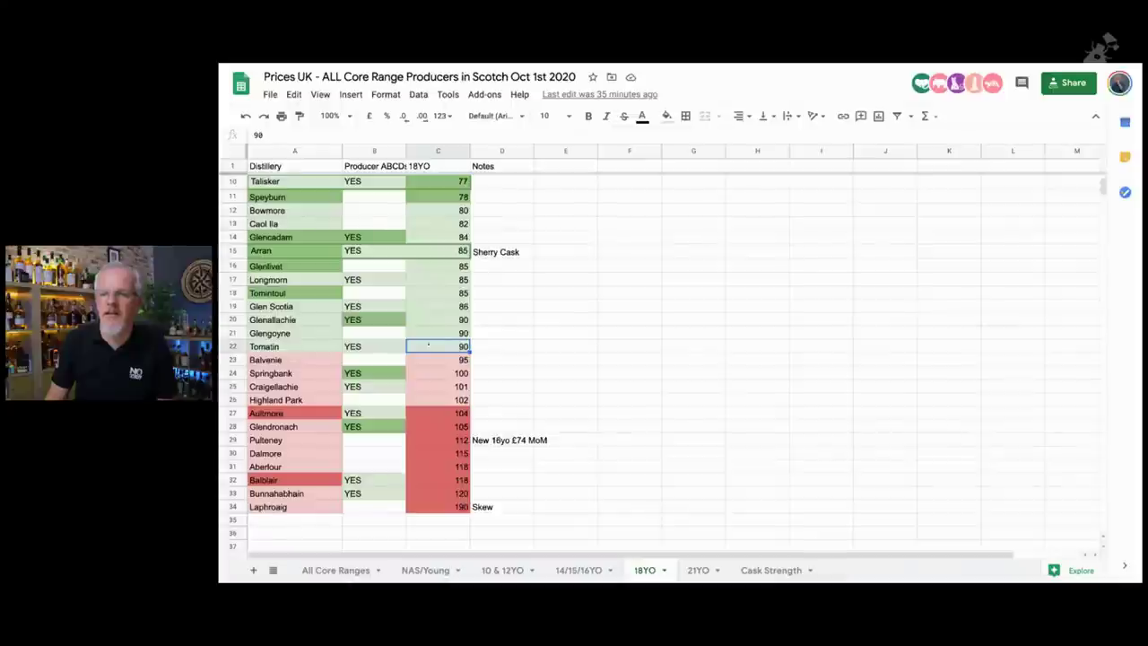
left_click(434, 306)
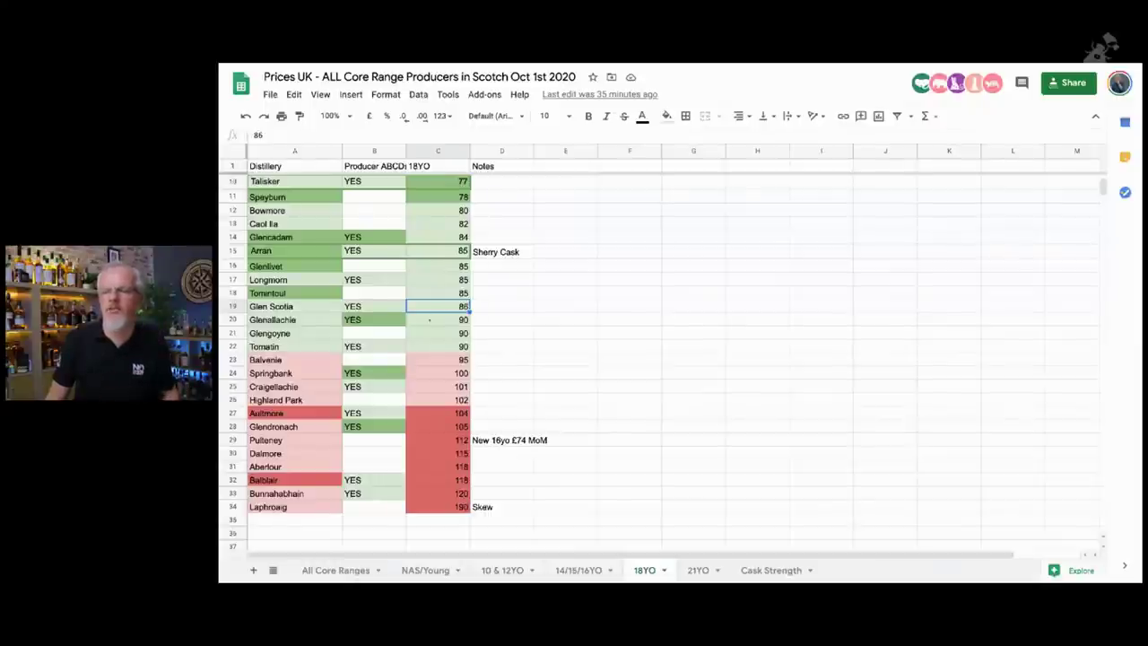
scroll(430, 320, "up", 1)
scroll(359, 359, "up", 1)
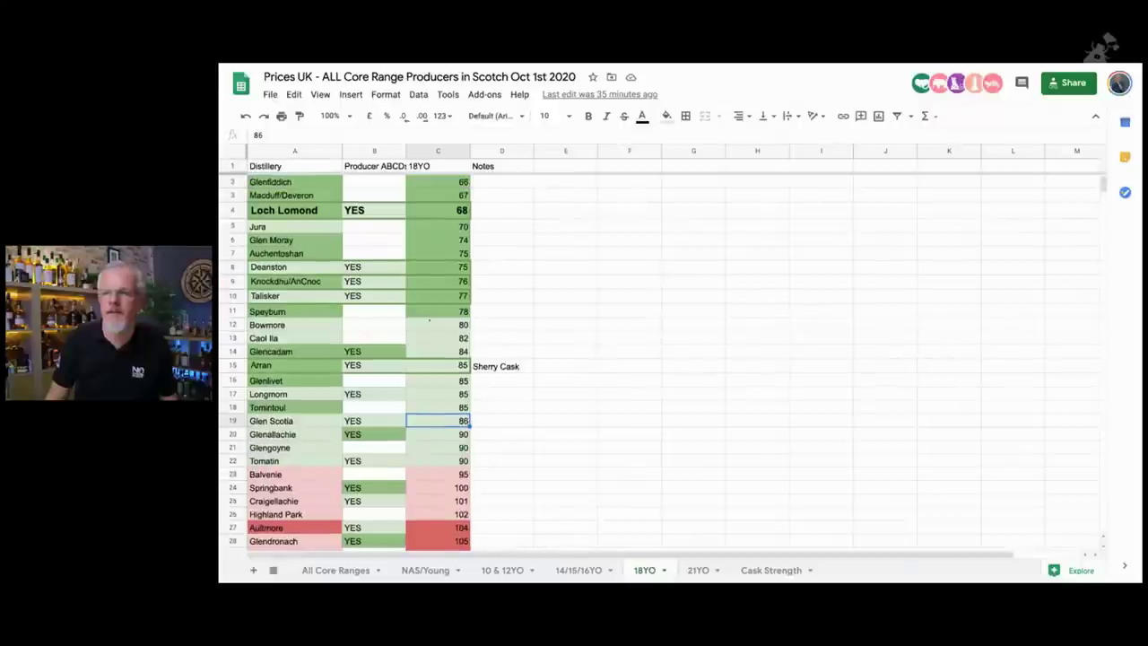